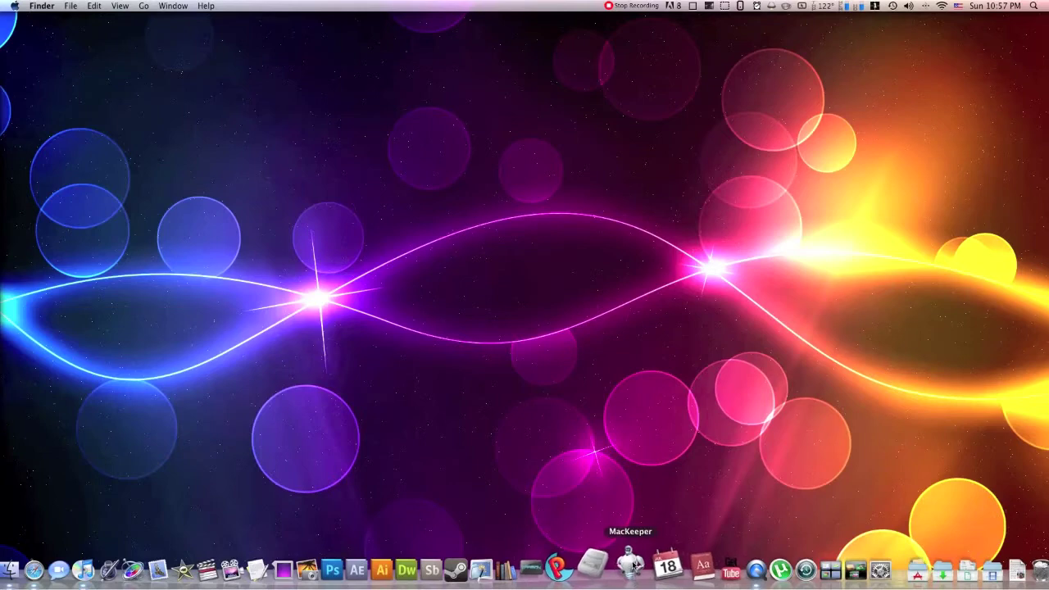
- Launch MacKeeper and enlarge its window to fill the screen
{"action": "left_click", "coordinate": [632, 574]}
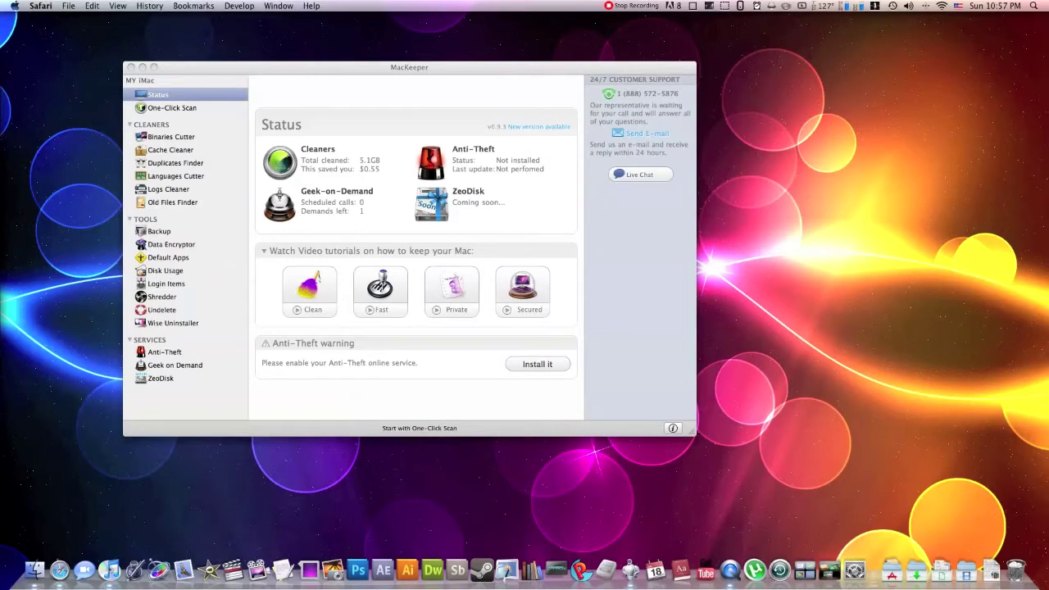
{"action": "left_click_drag", "start_coordinate": [176, 71], "coordinate": [225, 71]}
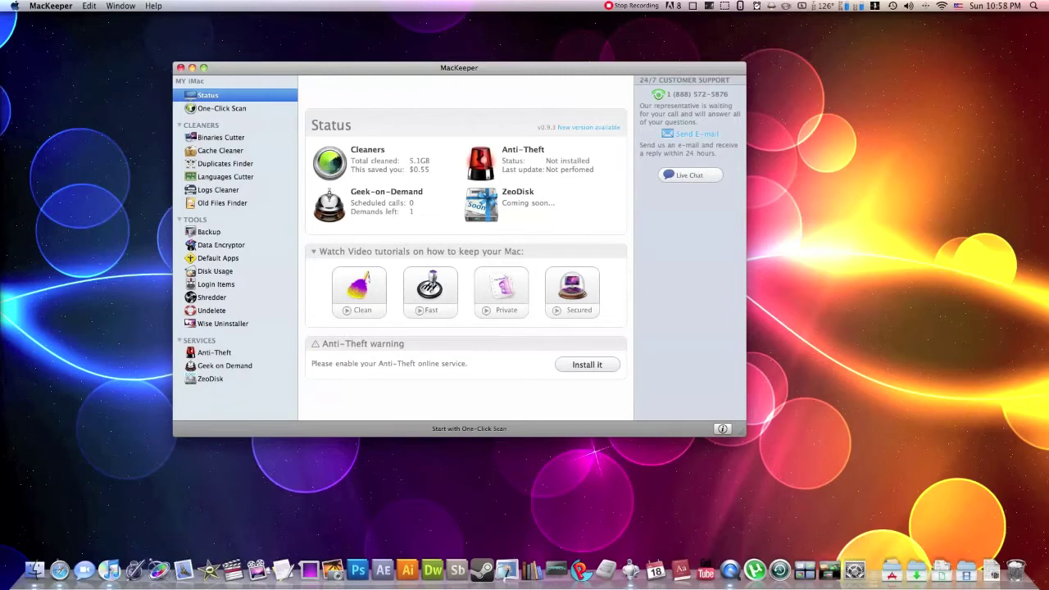
{"action": "left_click_drag", "start_coordinate": [472, 68], "coordinate": [498, 69]}
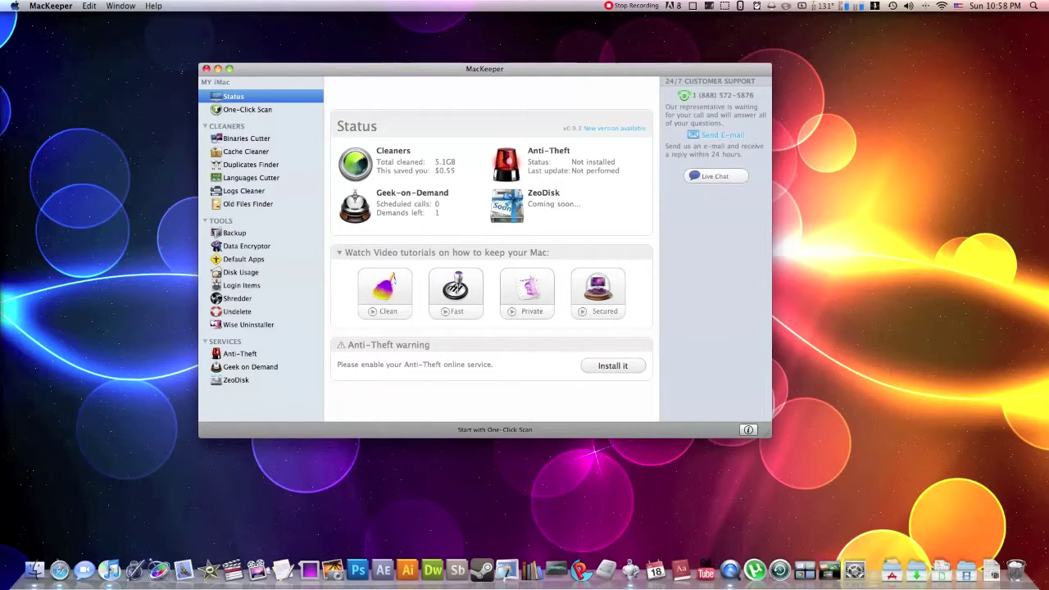
{"action": "left_click", "coordinate": [293, 166]}
{"action": "left_click_drag", "start_coordinate": [469, 85], "coordinate": [501, 101]}
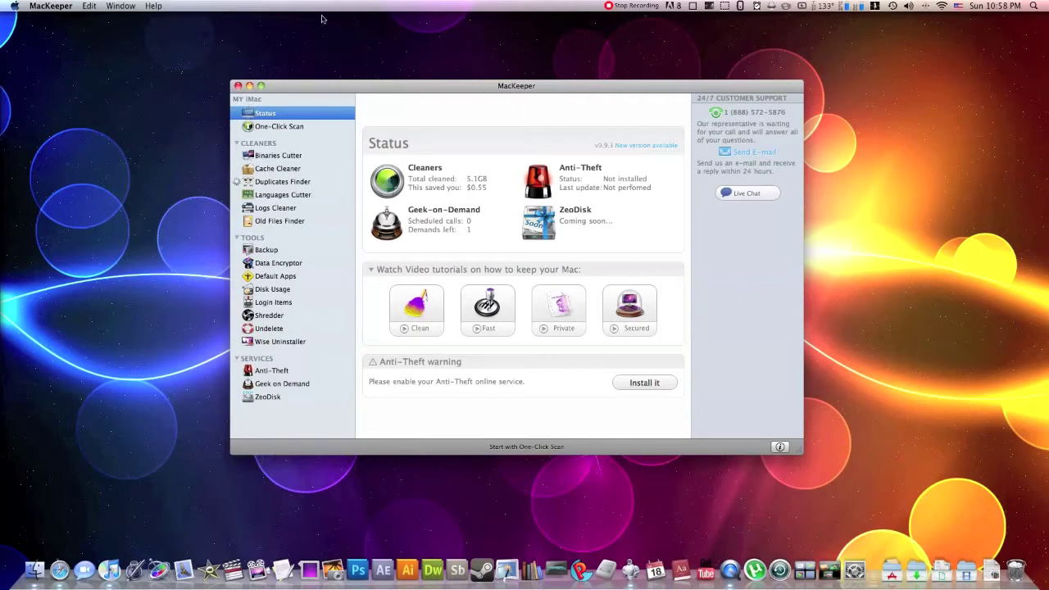
{"action": "double_click", "coordinate": [401, 89]}
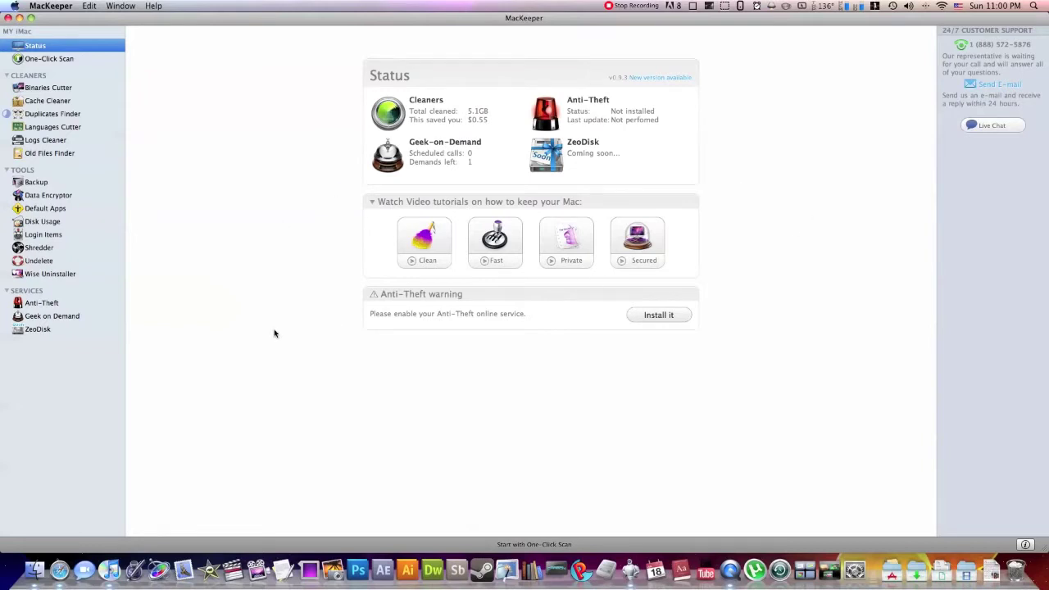
- Start a One-Click Scan of the Mac and show the Binaries Cutter results
{"action": "left_click", "coordinate": [58, 61]}
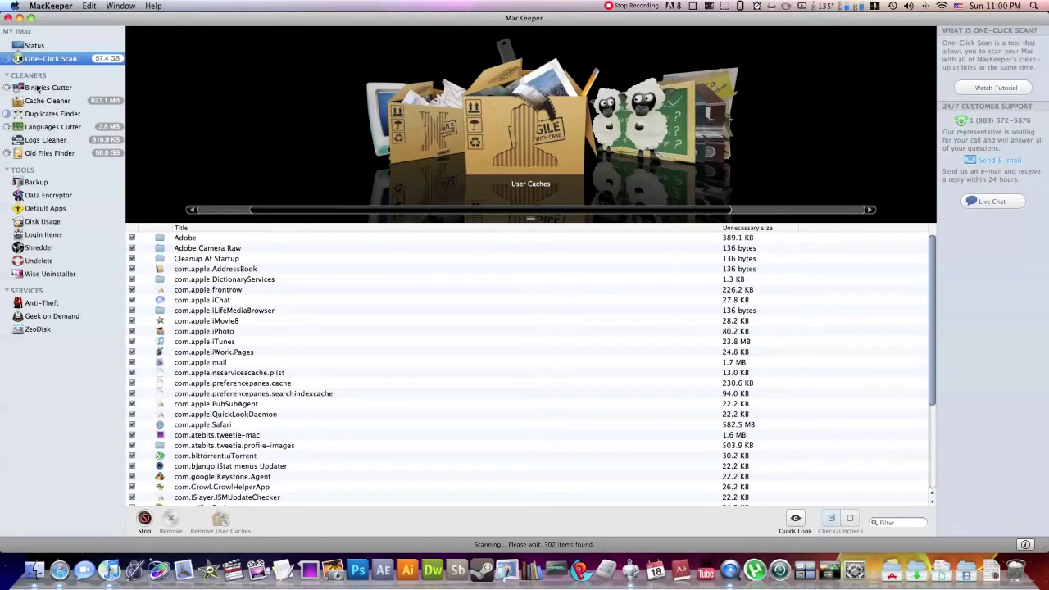
{"action": "left_click", "coordinate": [37, 88]}
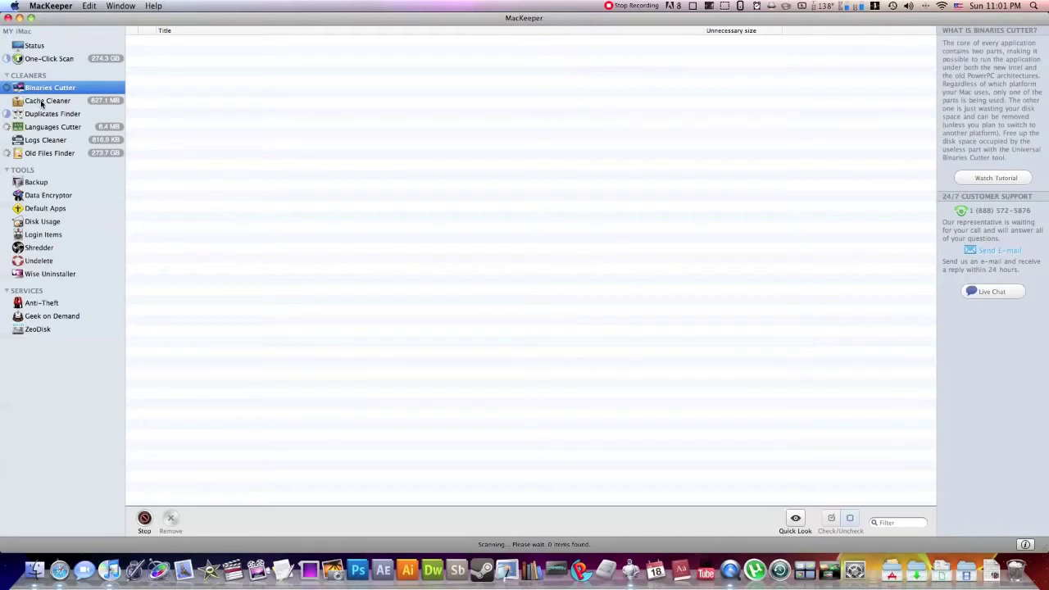
- Review the system and user caches in Cache Cleaner and try Quick Look on the com.apple.iPhoto cache
{"action": "left_click", "coordinate": [41, 102]}
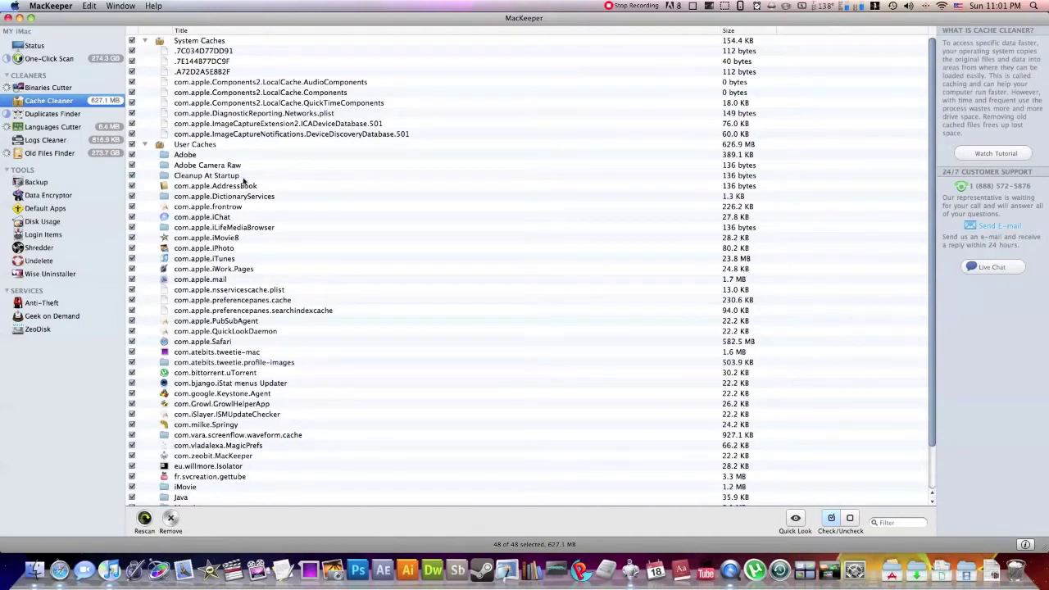
{"action": "scroll", "coordinate": [180, 480], "scroll_direction": "down", "scroll_amount": 3}
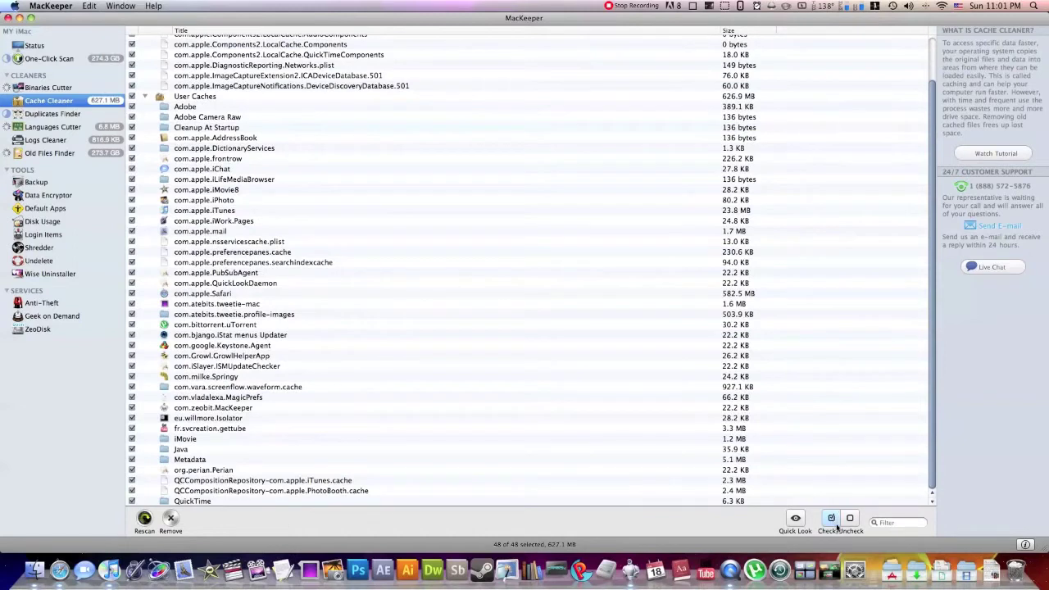
{"action": "left_click", "coordinate": [287, 200]}
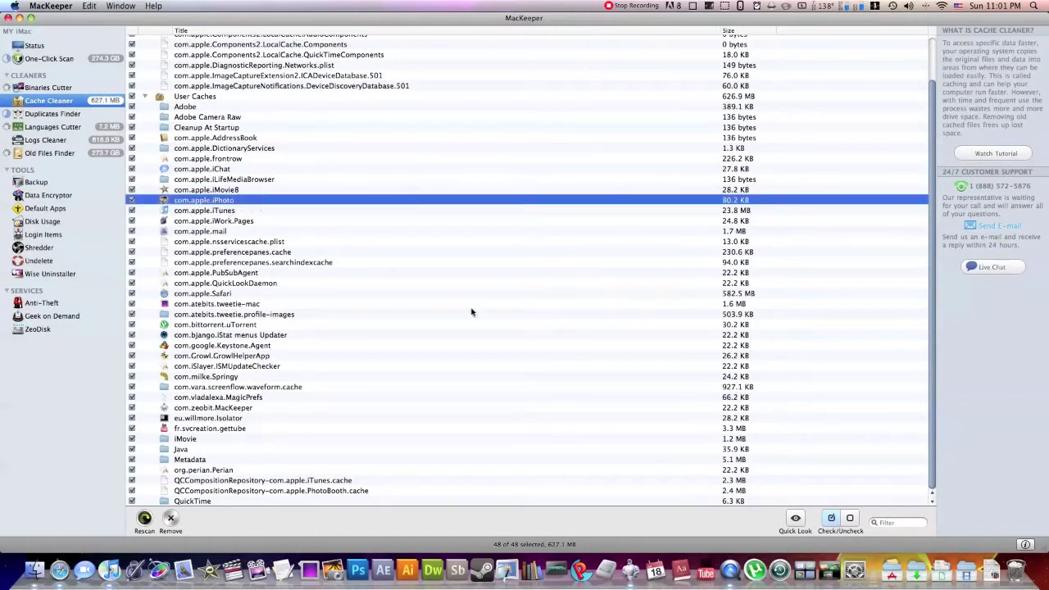
{"action": "left_click", "coordinate": [799, 520]}
{"action": "left_click", "coordinate": [797, 519]}
- Review the scan results of Duplicates Finder, Languages Cutter, Logs Cleaner and Old Files Finder
{"action": "left_click", "coordinate": [37, 114]}
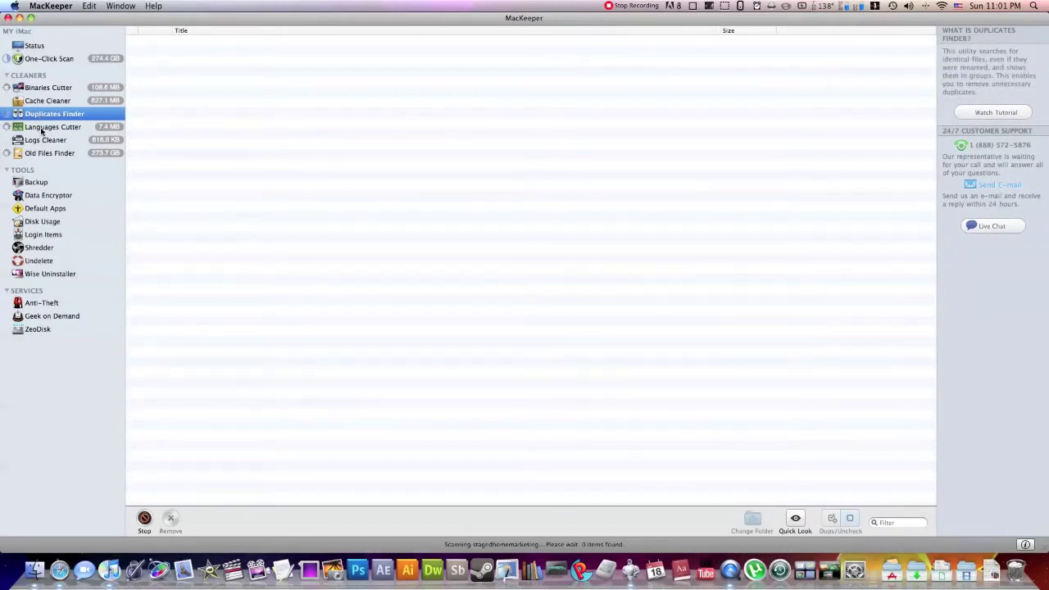
{"action": "left_click", "coordinate": [41, 129]}
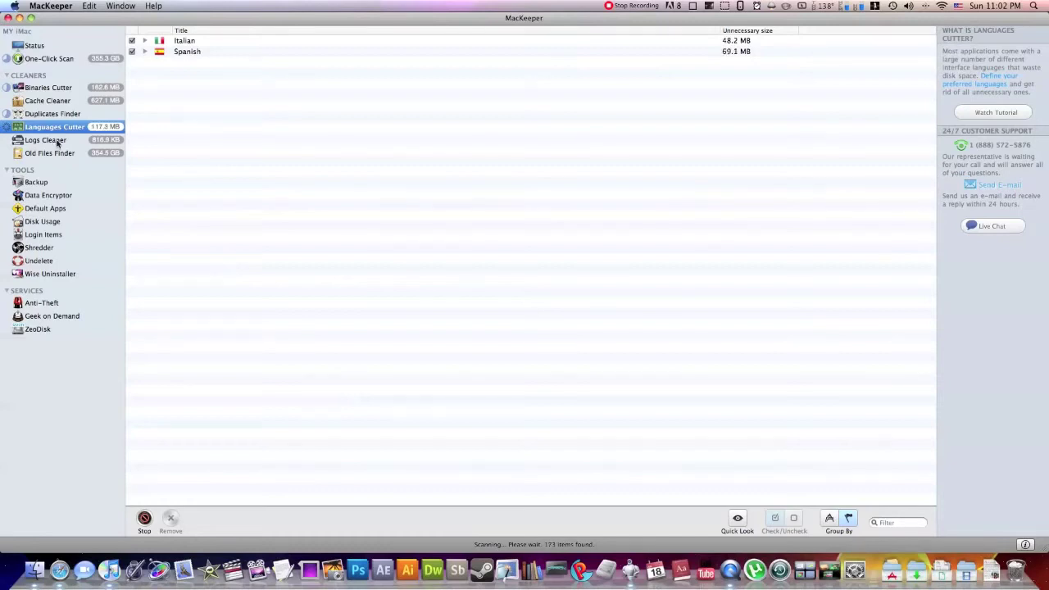
{"action": "left_click", "coordinate": [54, 142]}
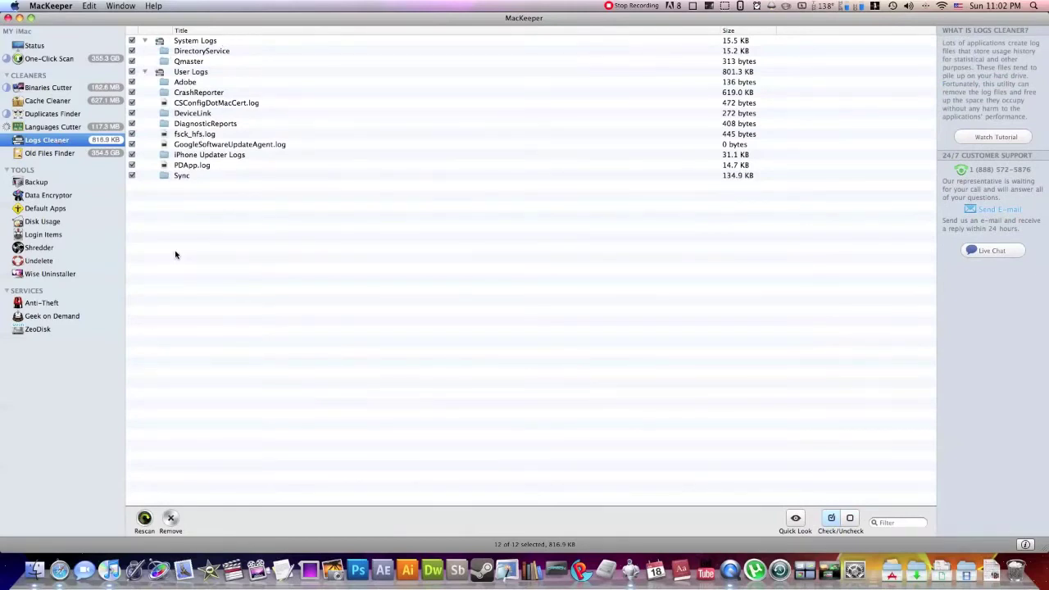
{"action": "left_click", "coordinate": [48, 157]}
{"action": "left_click", "coordinate": [49, 143]}
- View the Backup, Data Encryptor and Default Apps tools
{"action": "left_click", "coordinate": [37, 183]}
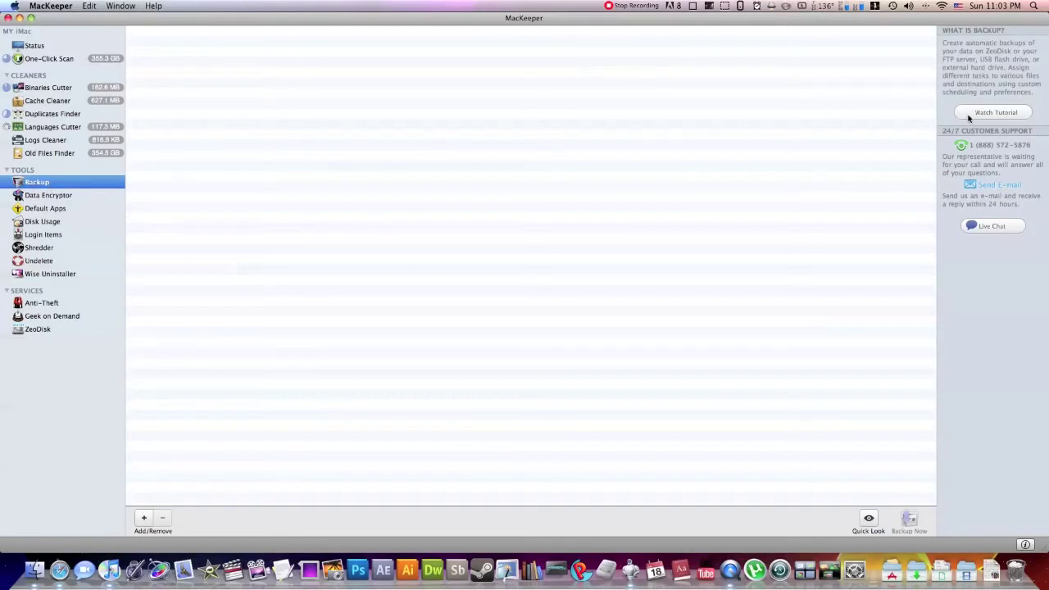
{"action": "left_click", "coordinate": [61, 198]}
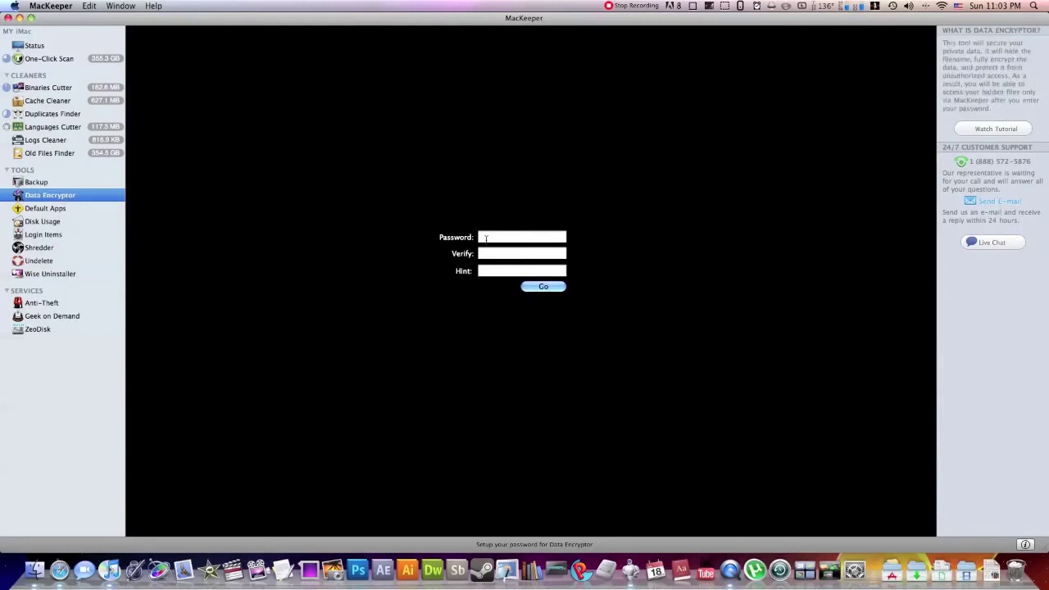
{"action": "left_click", "coordinate": [51, 211]}
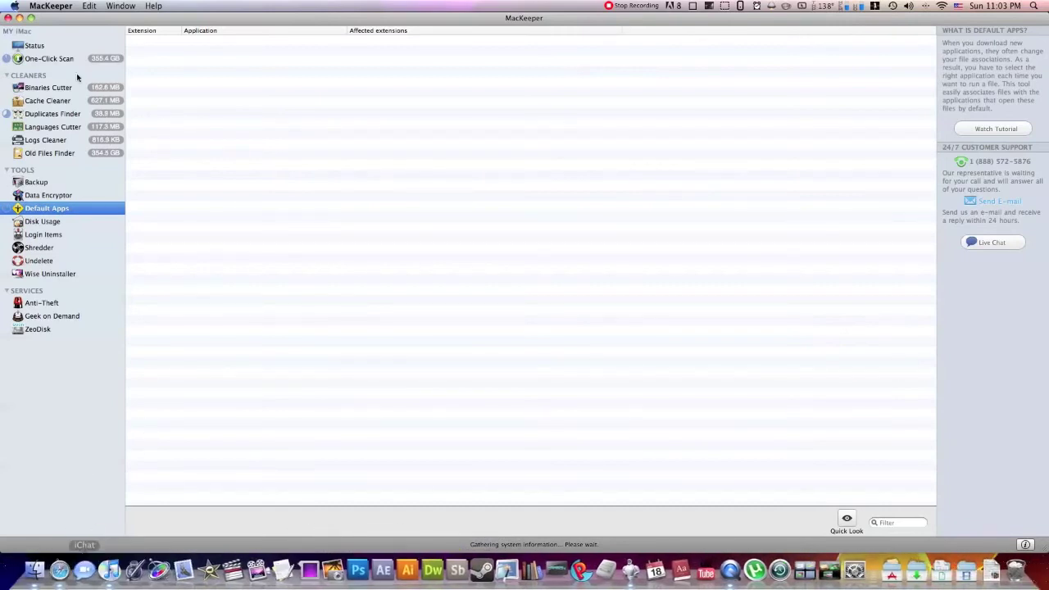
- Start the Disk Usage scan, and look through the Mac's Applications folder while it runs
{"action": "left_click", "coordinate": [43, 223]}
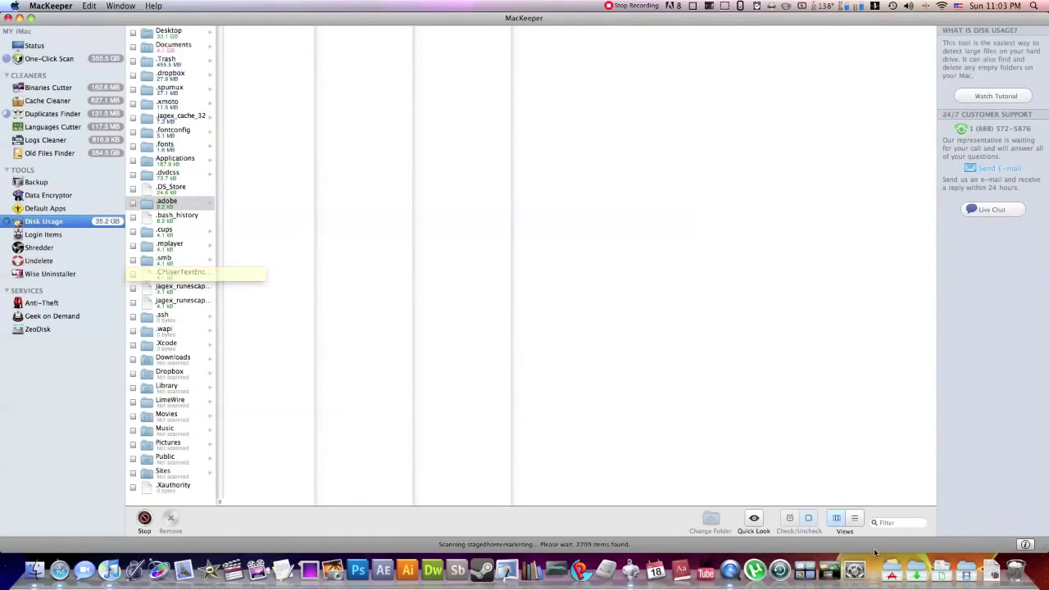
{"action": "left_click", "coordinate": [892, 572]}
{"action": "scroll", "coordinate": [801, 446], "scroll_direction": "down", "scroll_amount": 15}
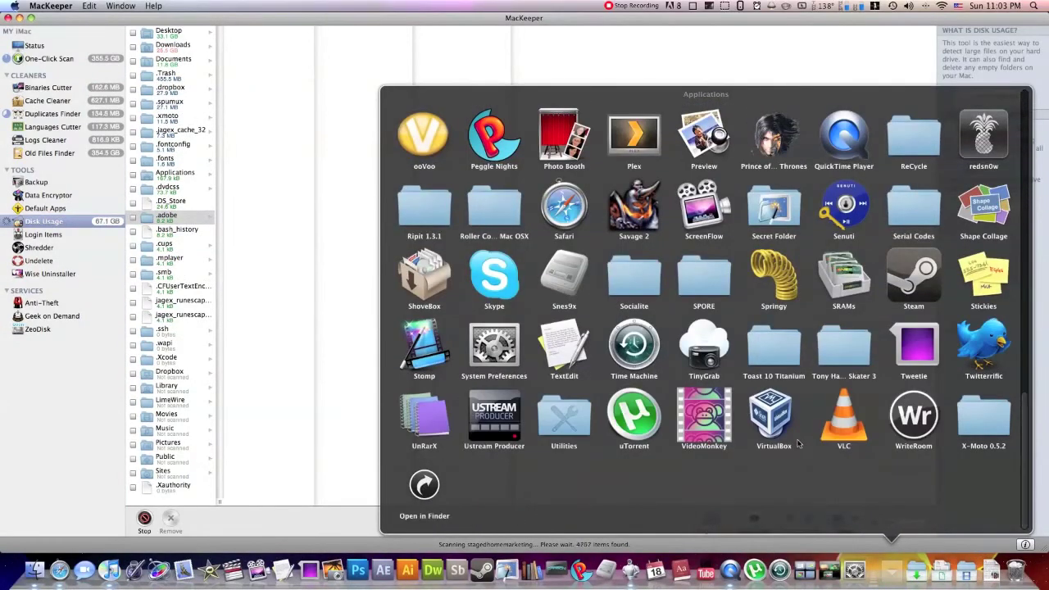
{"action": "scroll", "coordinate": [800, 441], "scroll_direction": "up", "scroll_amount": 4}
{"action": "scroll", "coordinate": [800, 444], "scroll_direction": "up", "scroll_amount": 2}
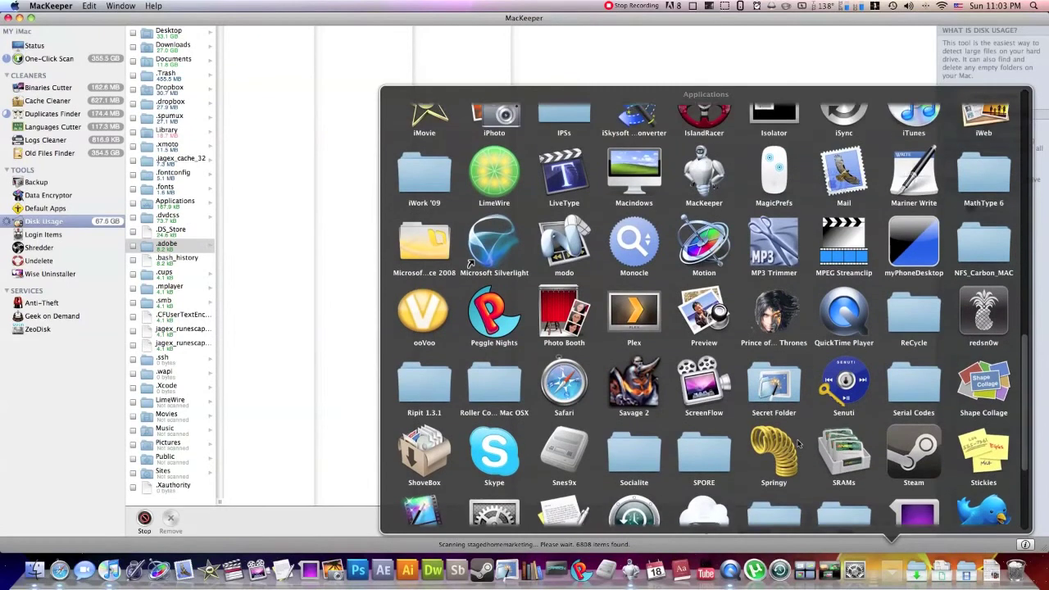
{"action": "left_click", "coordinate": [892, 564]}
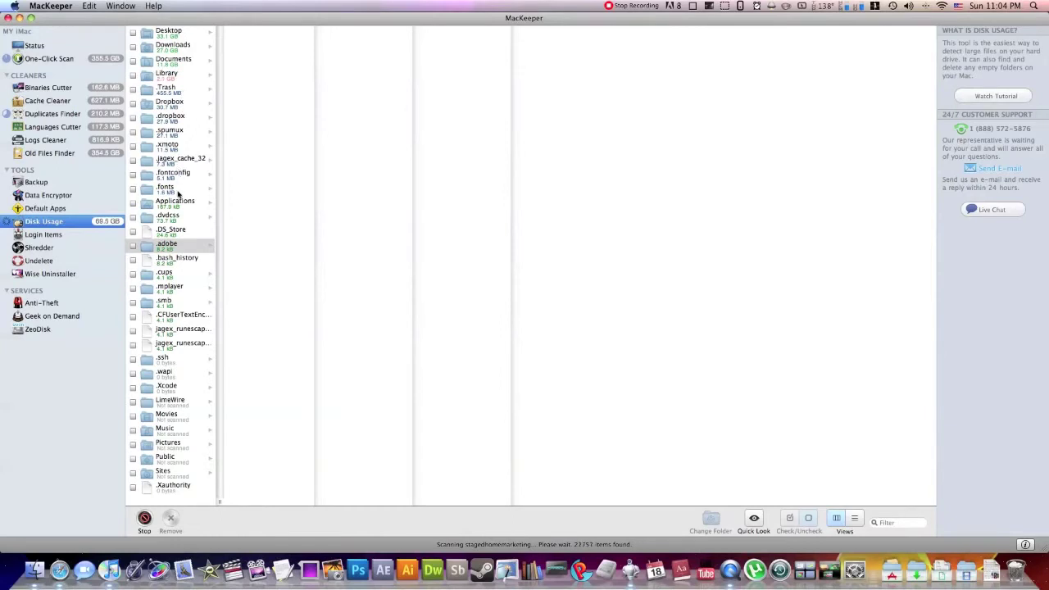
- Inspect the sizes inside Downloads, its Need for Speed, DMG and PKG subfolders, and the Trash, Dropbox and Library folders in Disk Usage
{"action": "left_click", "coordinate": [180, 52]}
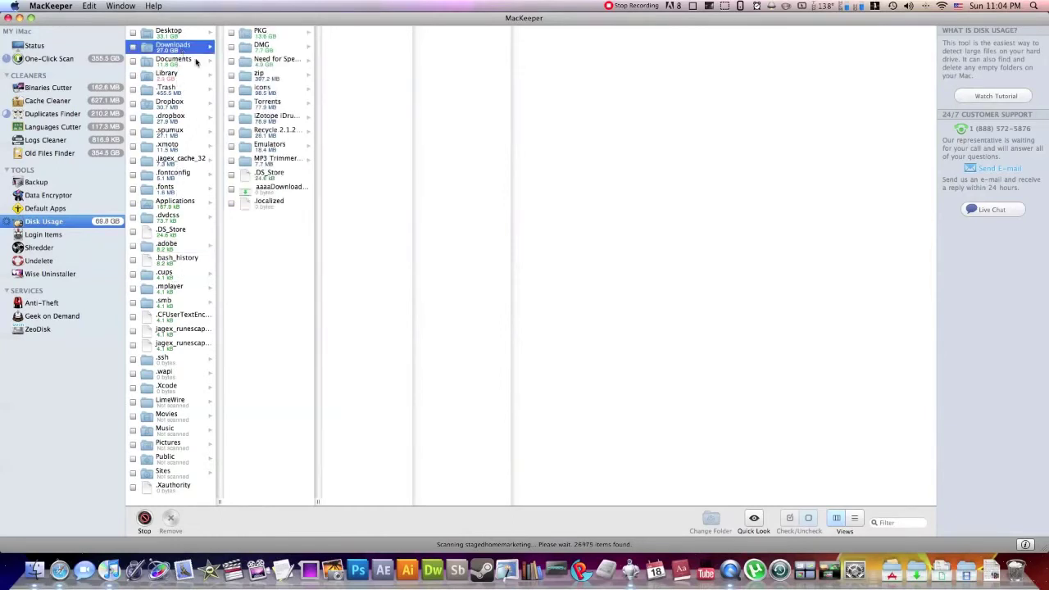
{"action": "left_click", "coordinate": [265, 66]}
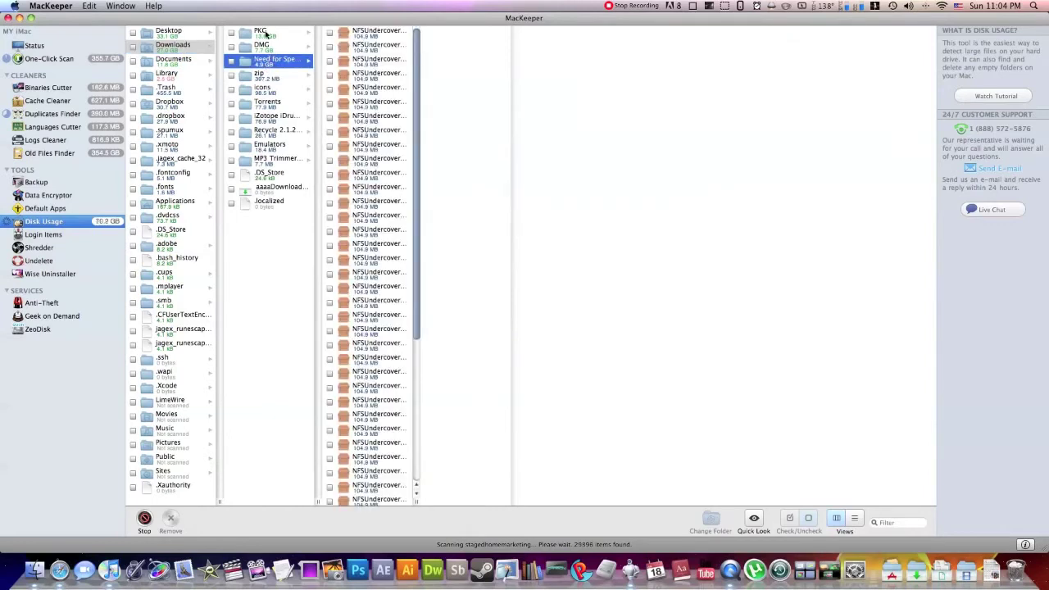
{"action": "left_click", "coordinate": [269, 47]}
{"action": "left_click", "coordinate": [269, 35]}
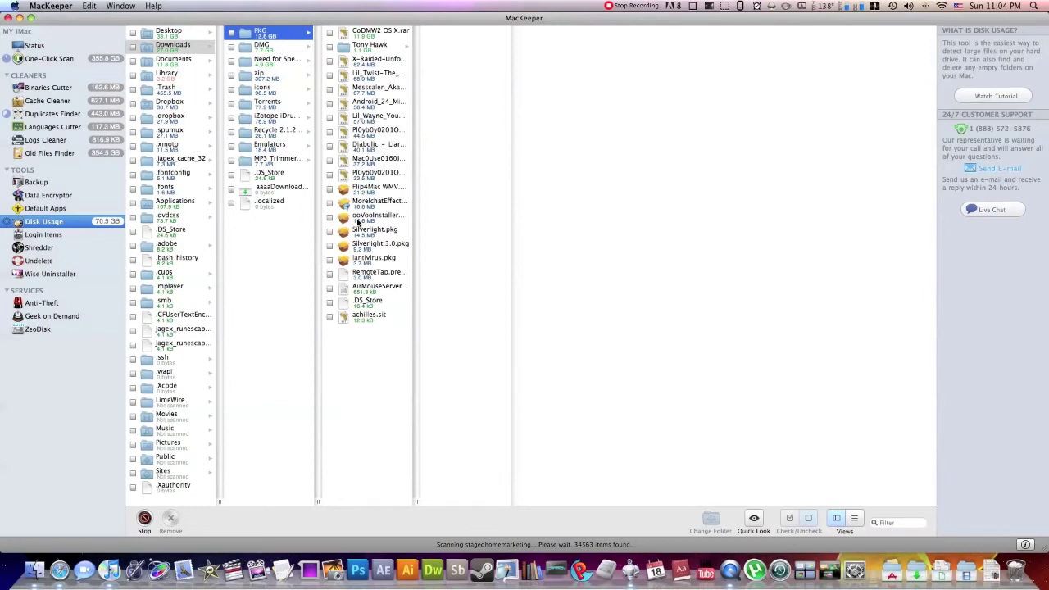
{"action": "left_click", "coordinate": [174, 89]}
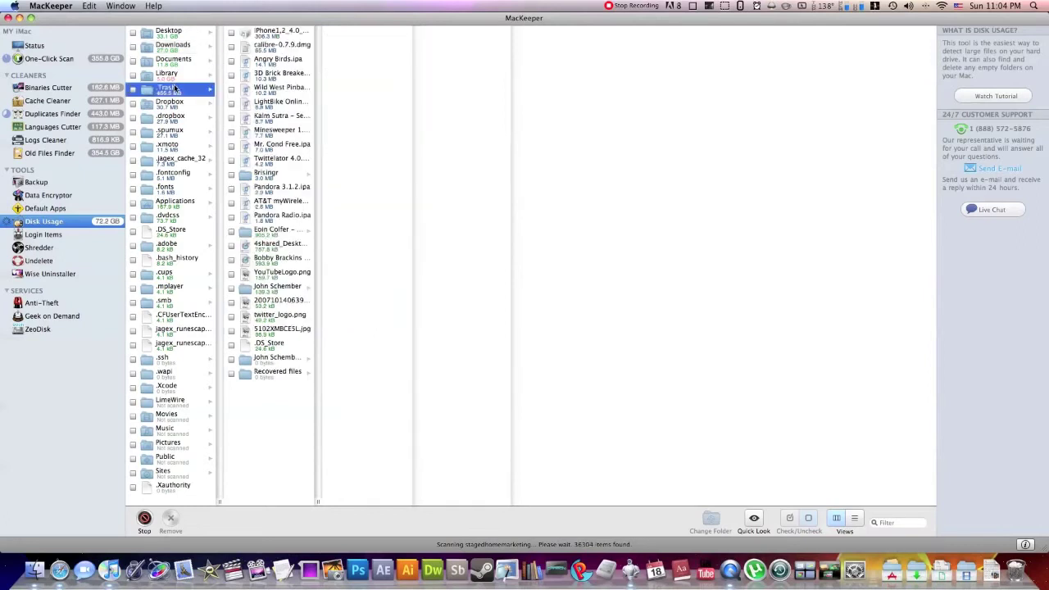
{"action": "left_click", "coordinate": [174, 101]}
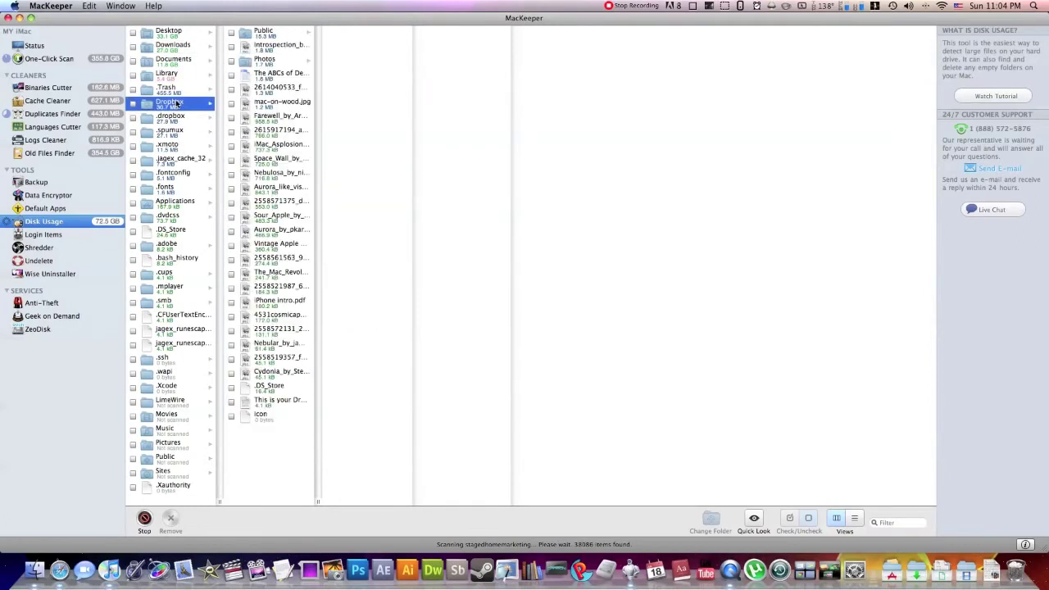
{"action": "left_click", "coordinate": [174, 89]}
{"action": "left_click", "coordinate": [173, 75]}
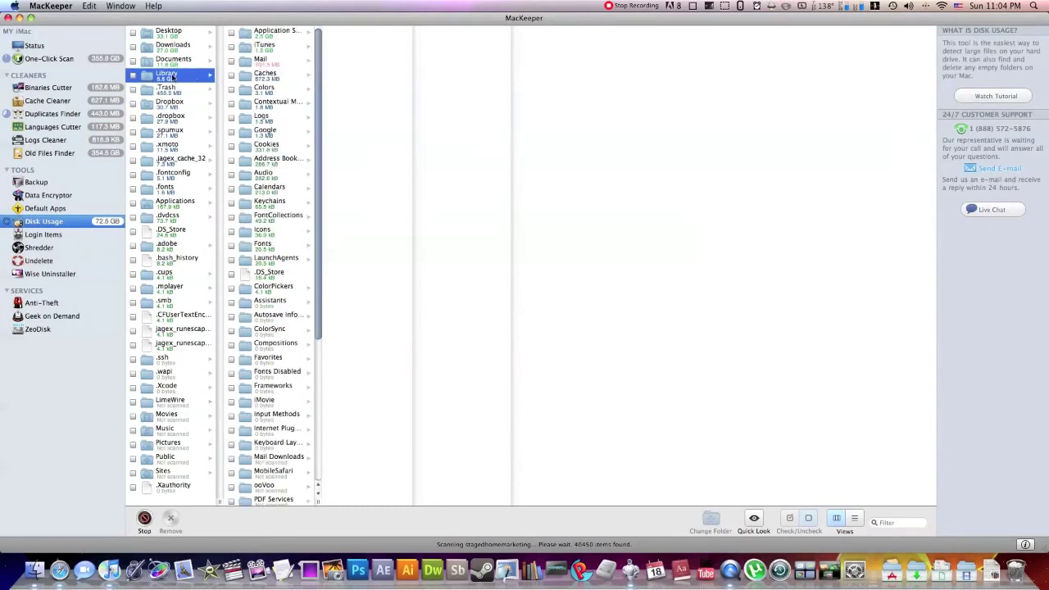
- View the Login Items list and the Shredder and Undelete tools
{"action": "left_click", "coordinate": [51, 237]}
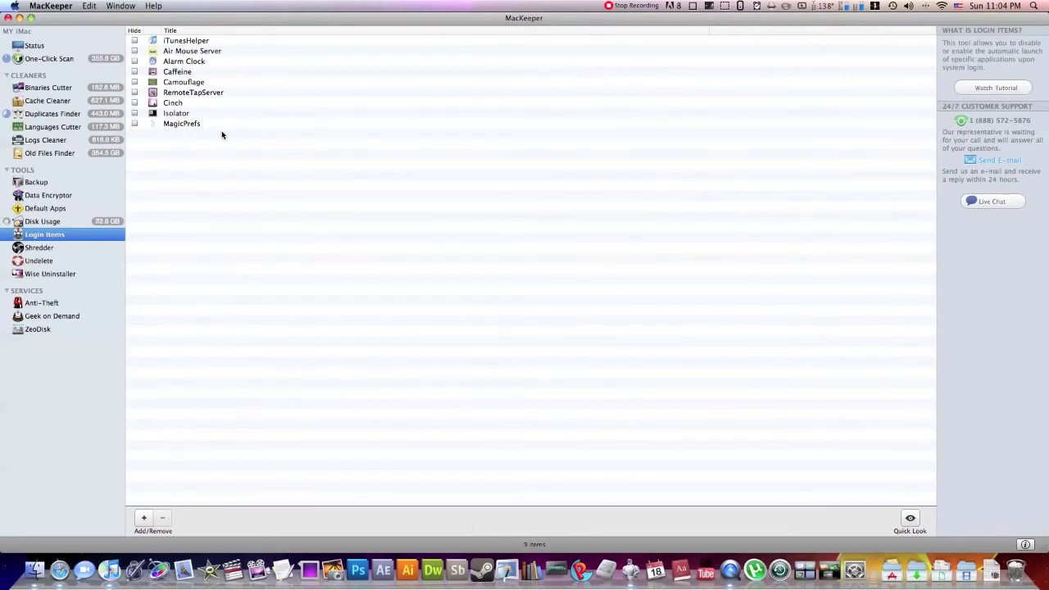
{"action": "left_click", "coordinate": [37, 260]}
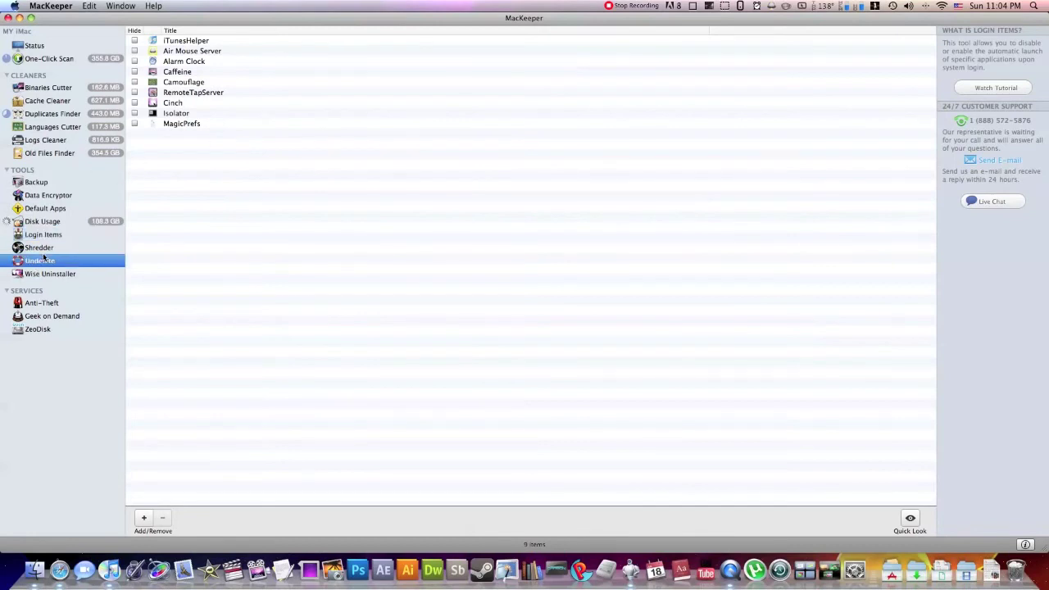
{"action": "left_click", "coordinate": [45, 247]}
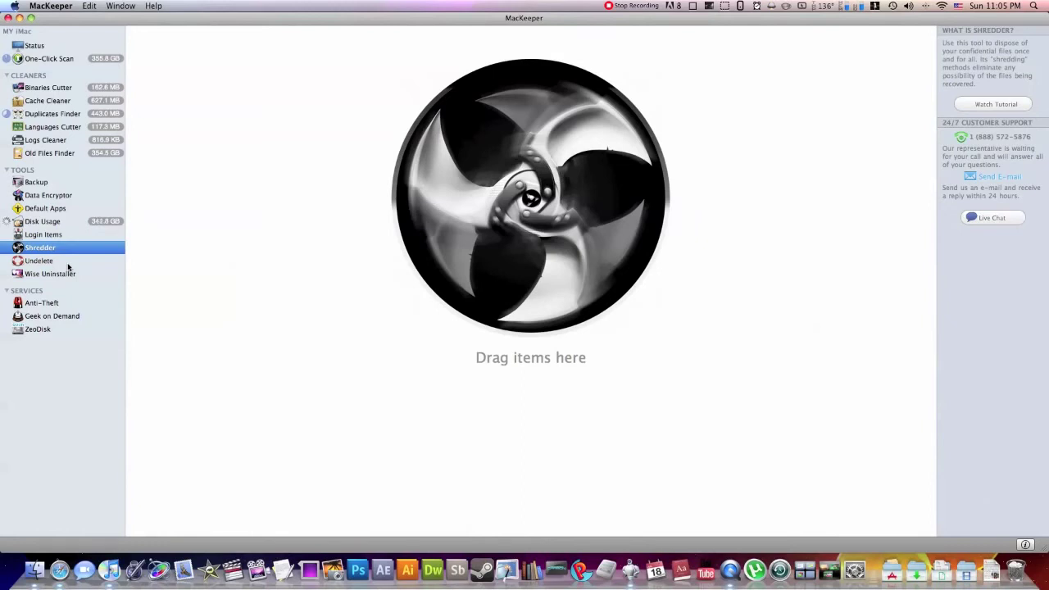
{"action": "left_click", "coordinate": [53, 267]}
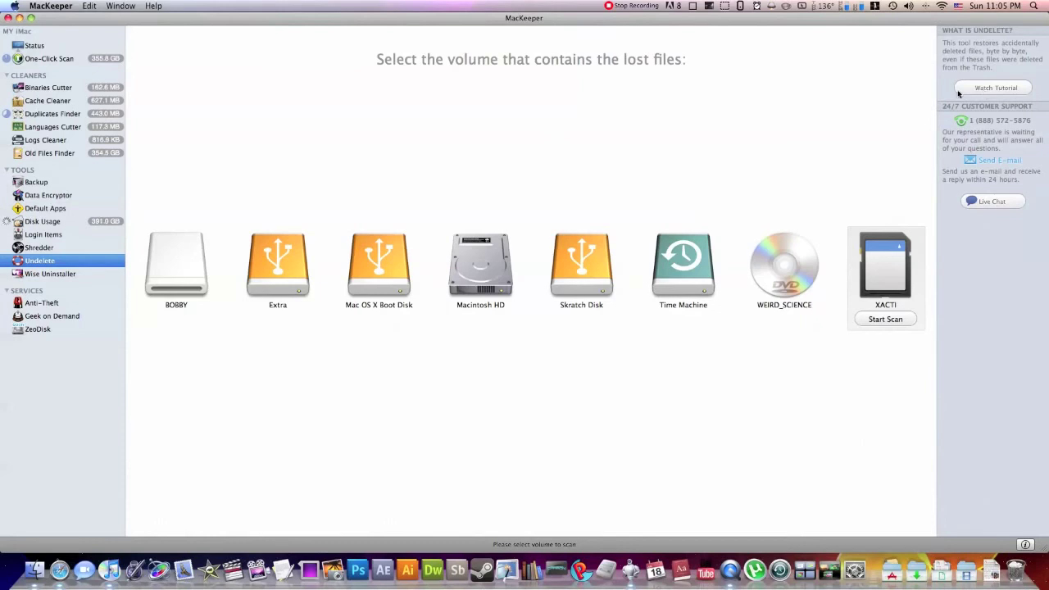
- List the plugin categories in Wise Uninstaller
{"action": "left_click", "coordinate": [60, 273]}
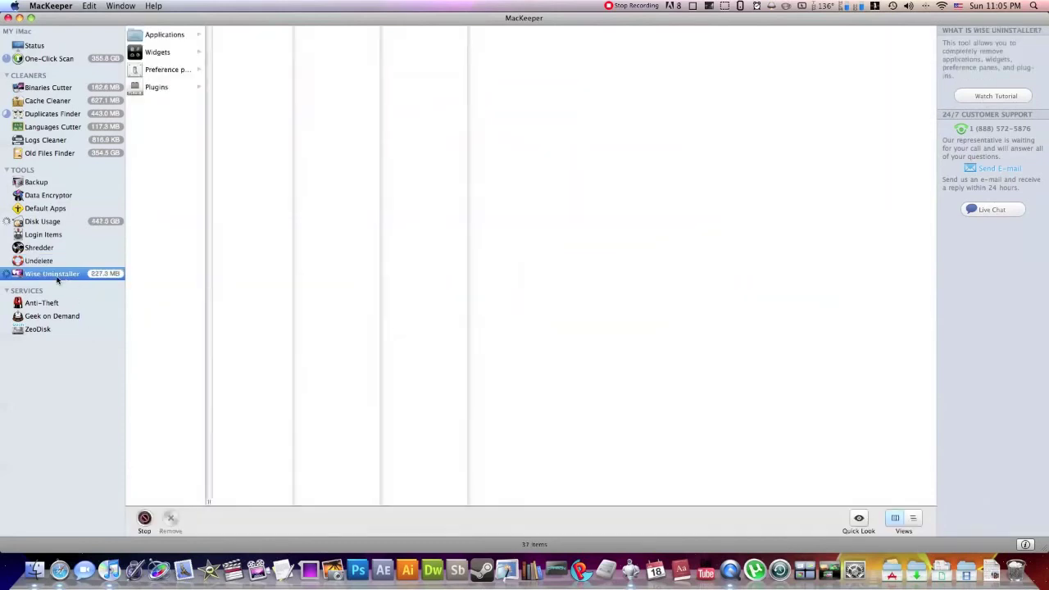
{"action": "left_click", "coordinate": [151, 91]}
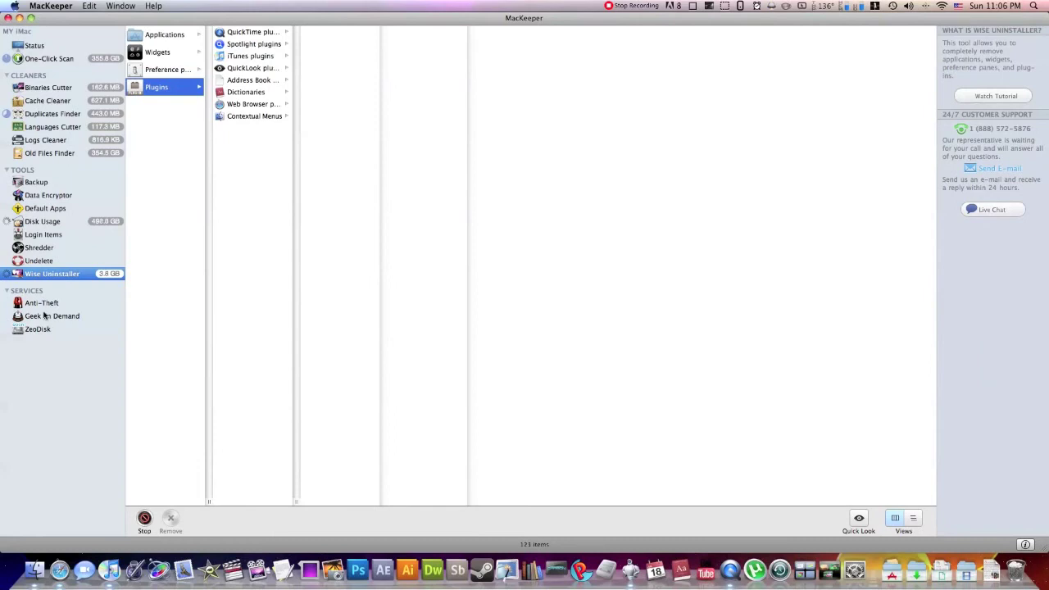
- View the Anti-Theft, Geek on Demand and ZeoDisk services, and return to the Status overview
{"action": "left_click", "coordinate": [53, 307]}
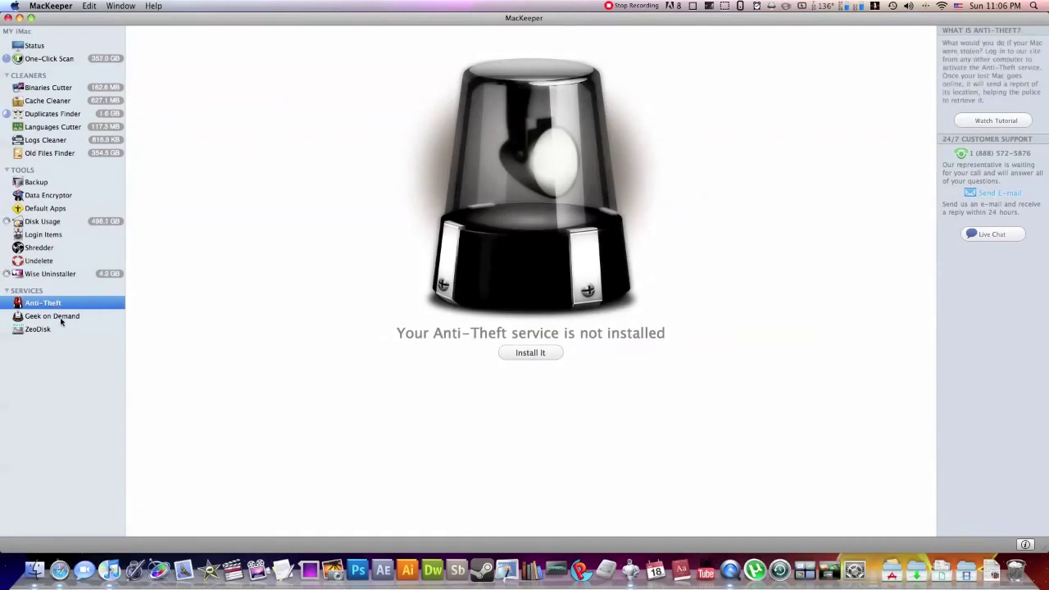
{"action": "left_click", "coordinate": [65, 318]}
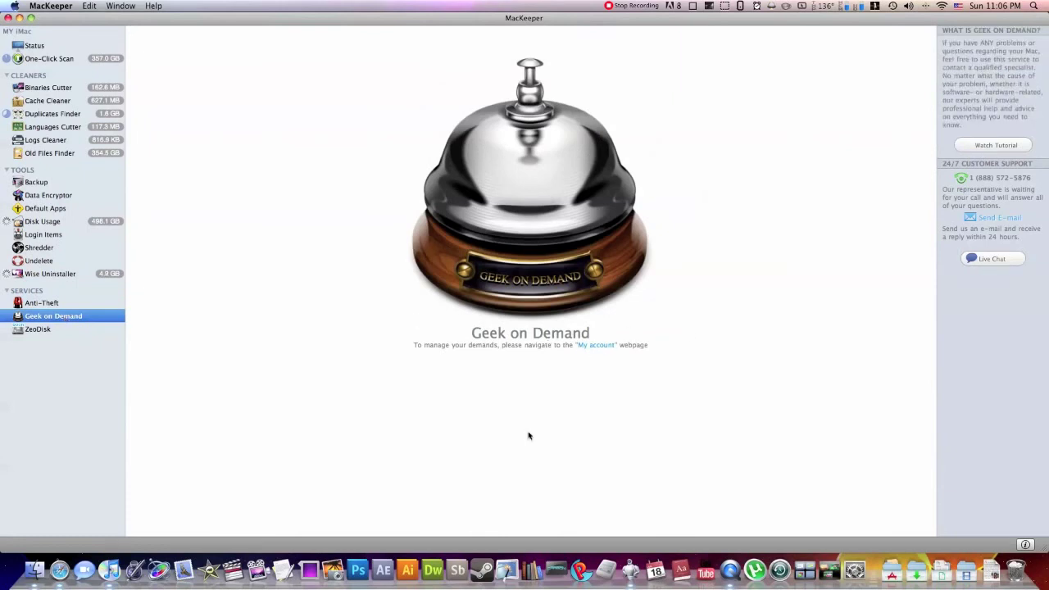
{"action": "left_click", "coordinate": [45, 332]}
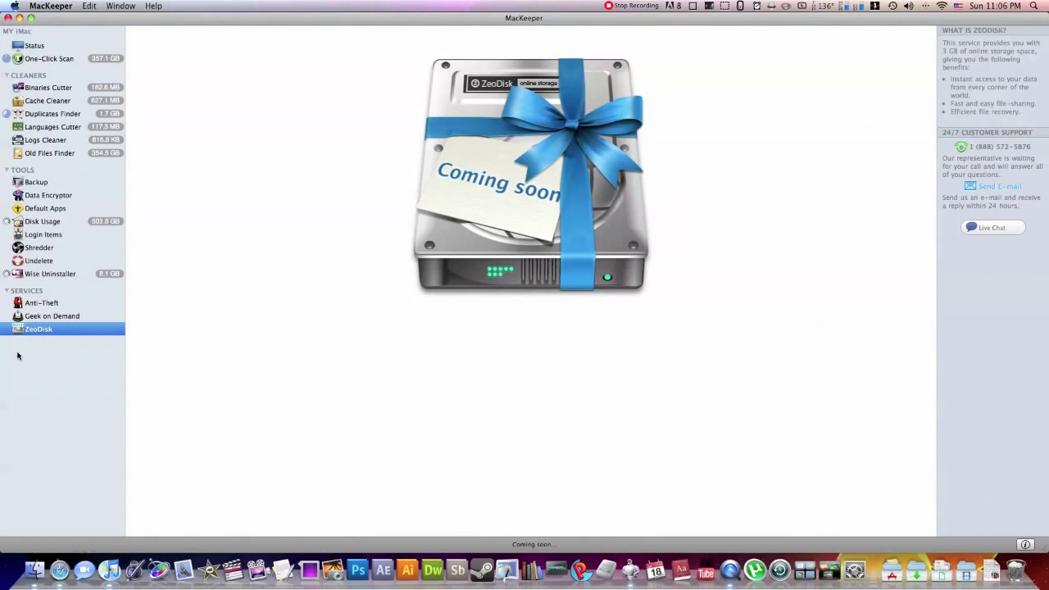
{"action": "left_click", "coordinate": [23, 305]}
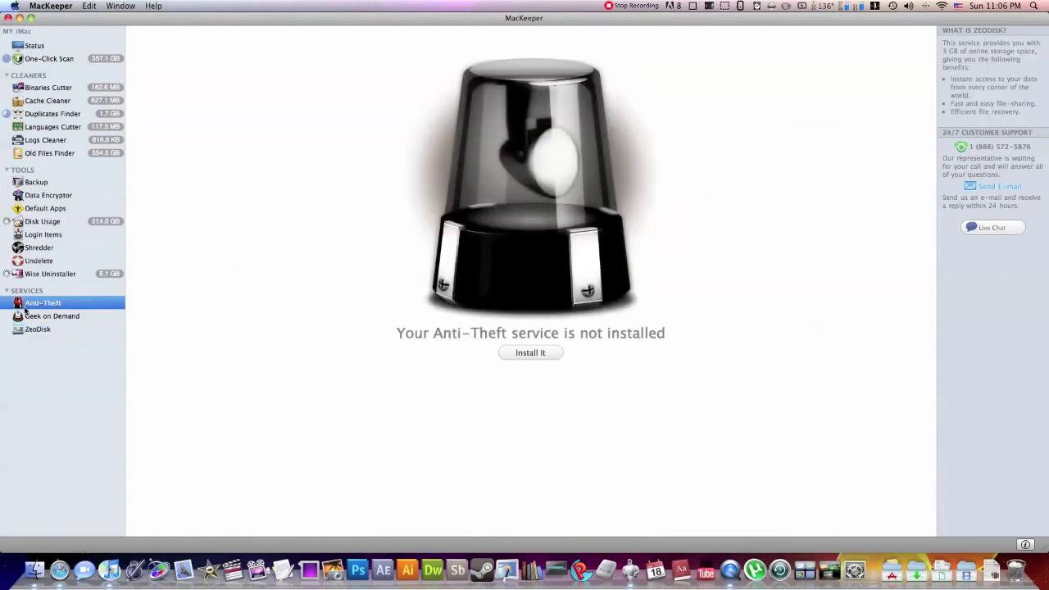
{"action": "left_click", "coordinate": [48, 48]}
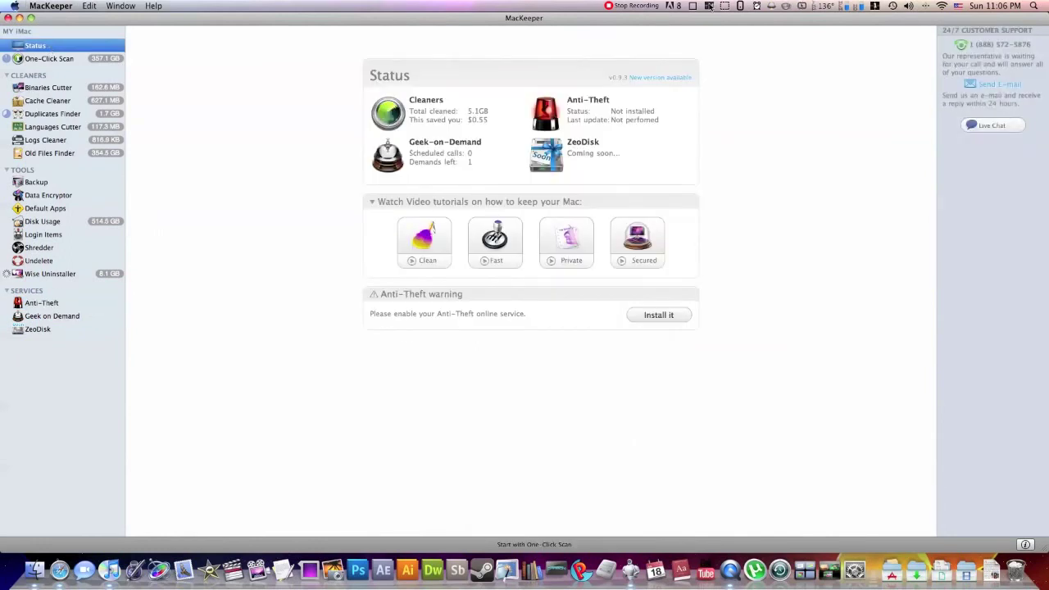